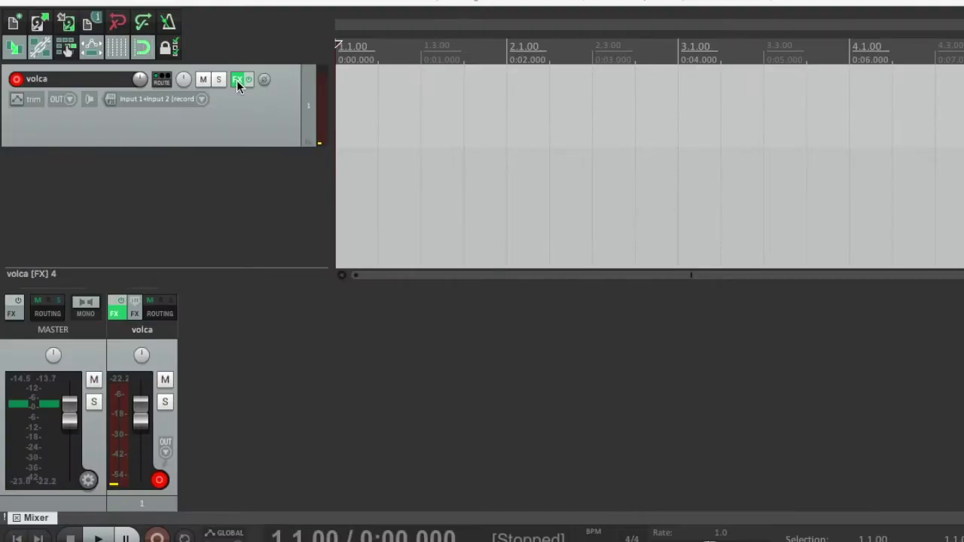
Step: Look through the settings of the Wolfram, ReaVerbate, ReaDelay and Chorus effects in the volca track's chain
left_click(430, 169)
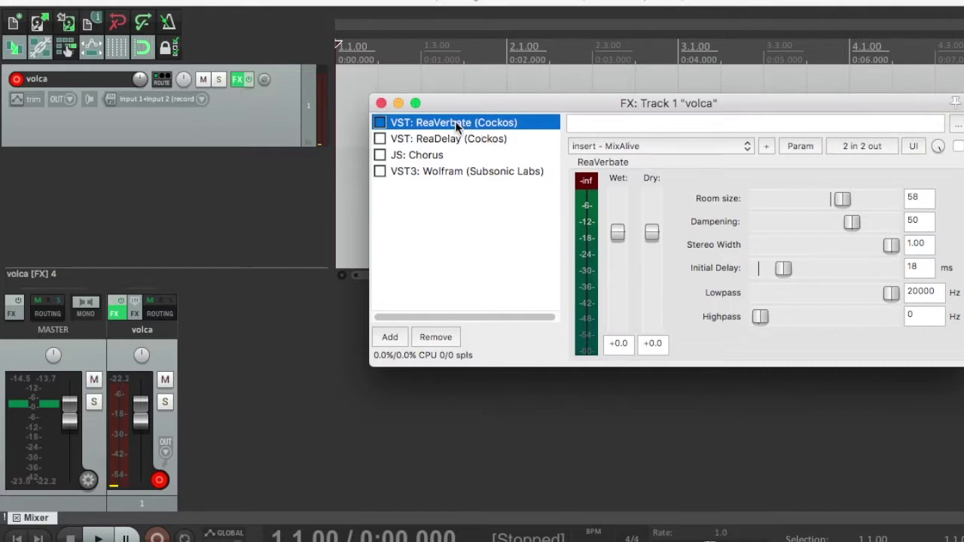
left_click(412, 173)
left_click(435, 123)
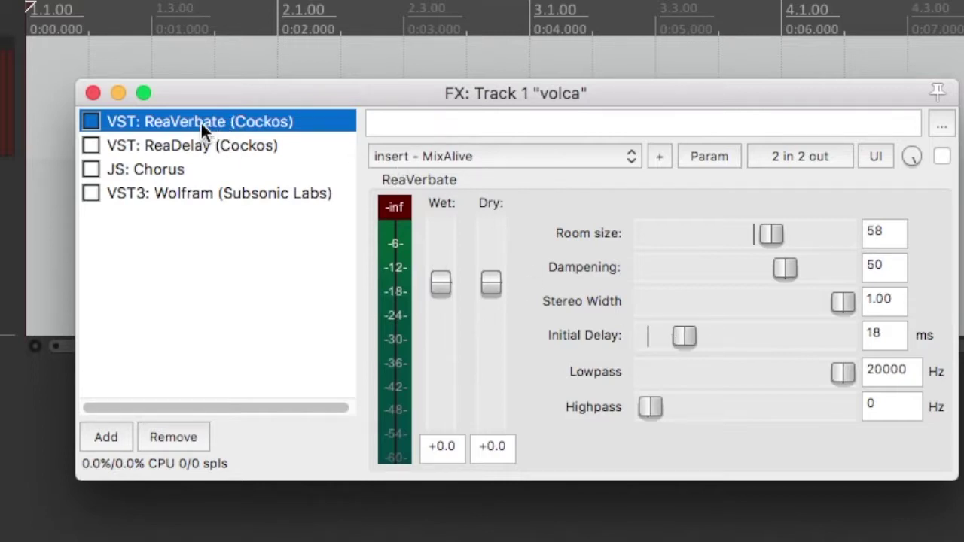
left_click(183, 148)
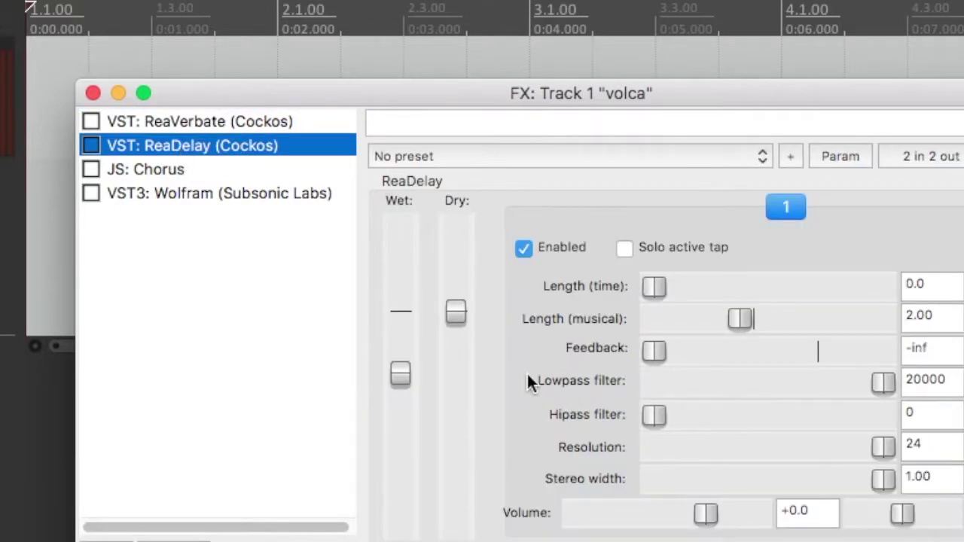
left_click(141, 172)
Step: Enable ReaVerbate on the volca track, lower its wet level and bring it back to +0.0
left_click(166, 122)
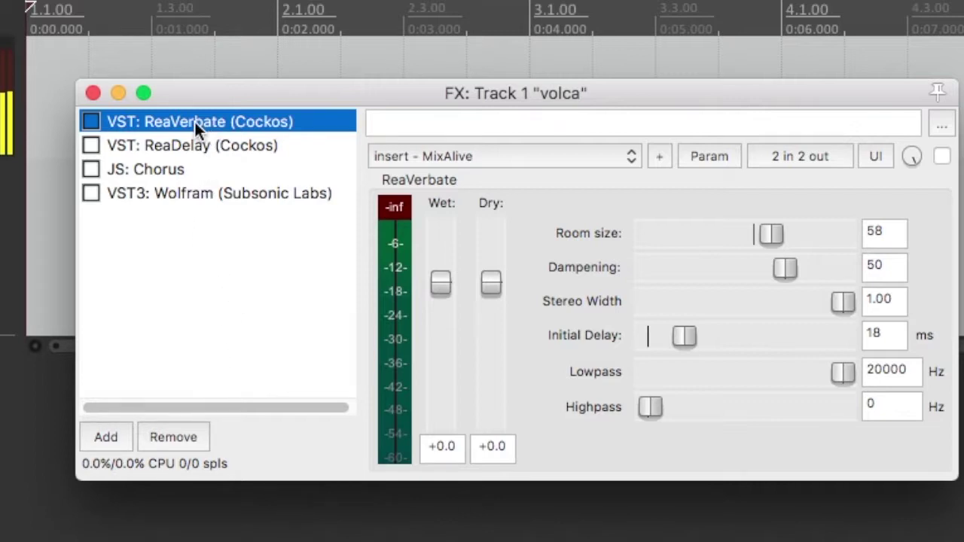
left_click(91, 122)
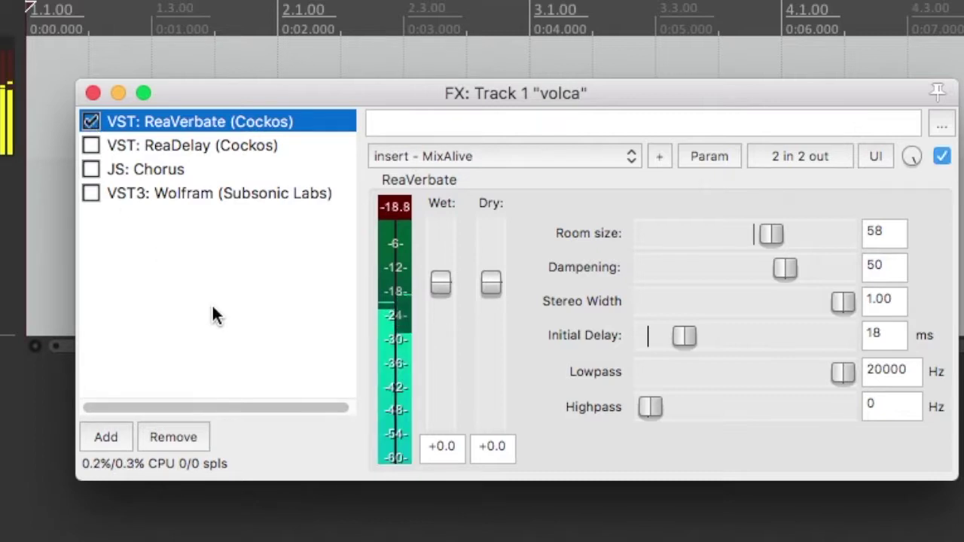
left_click_drag(444, 284, 456, 481)
left_click_drag(438, 418, 437, 287)
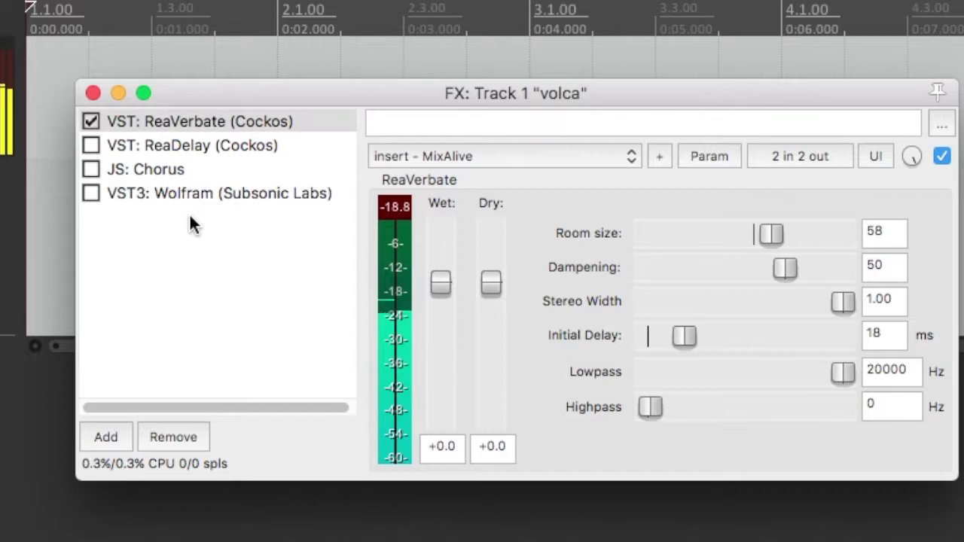
Step: Enable the ReaDelay and Chorus effects on the volca track, with ReaDelay's settings displayed
left_click(197, 147)
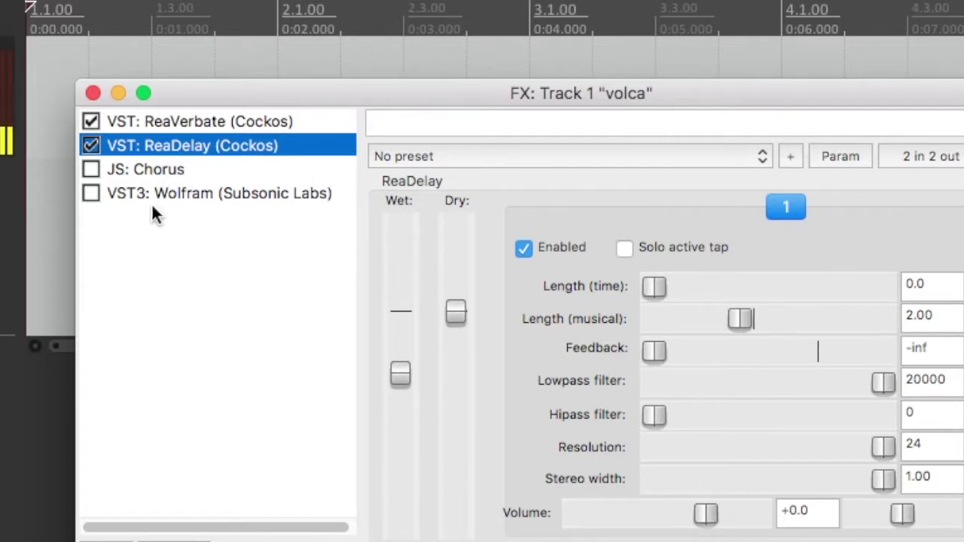
left_click(91, 170)
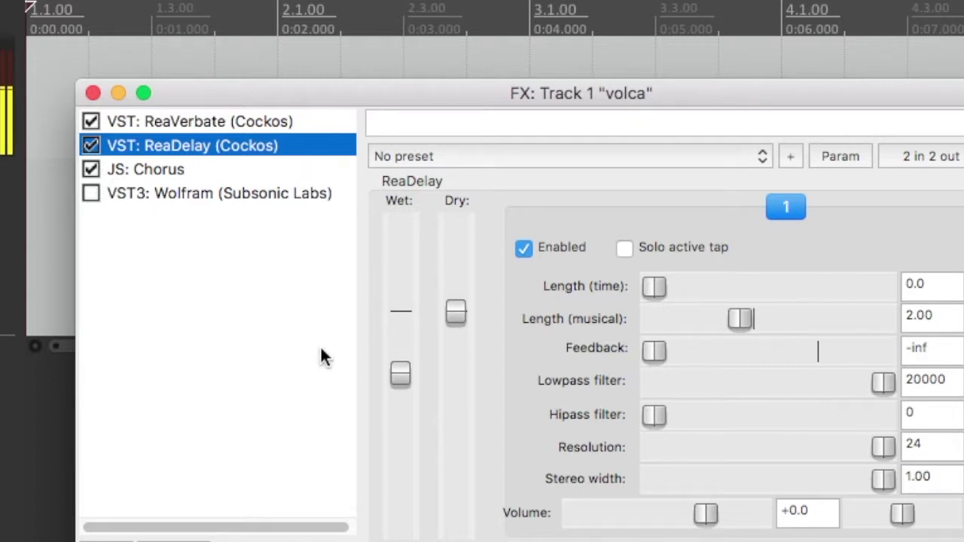
left_click(668, 354)
Step: Set the Chorus effect's rate to 3.4 Hz and its number of voices to 4.0
left_click(139, 172)
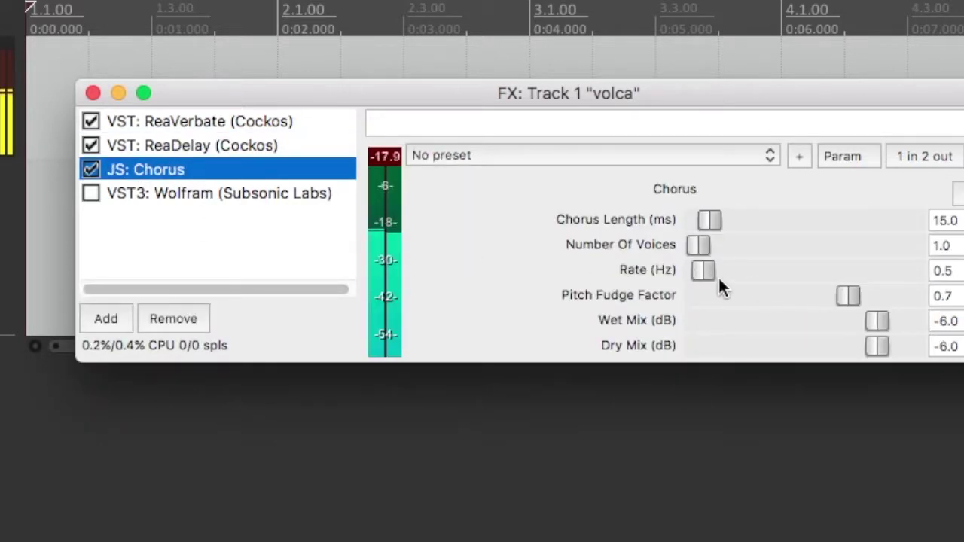
left_click_drag(706, 270, 742, 273)
left_click_drag(700, 246, 795, 256)
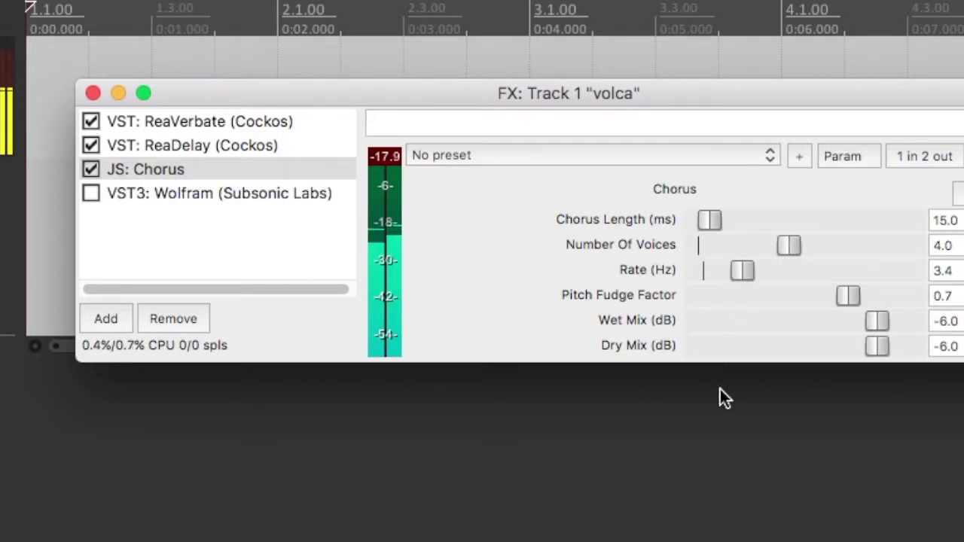
Step: Disable the Chorus effect and enable the Wolfram effect in the volca track's chain
left_click(91, 170)
left_click(239, 194)
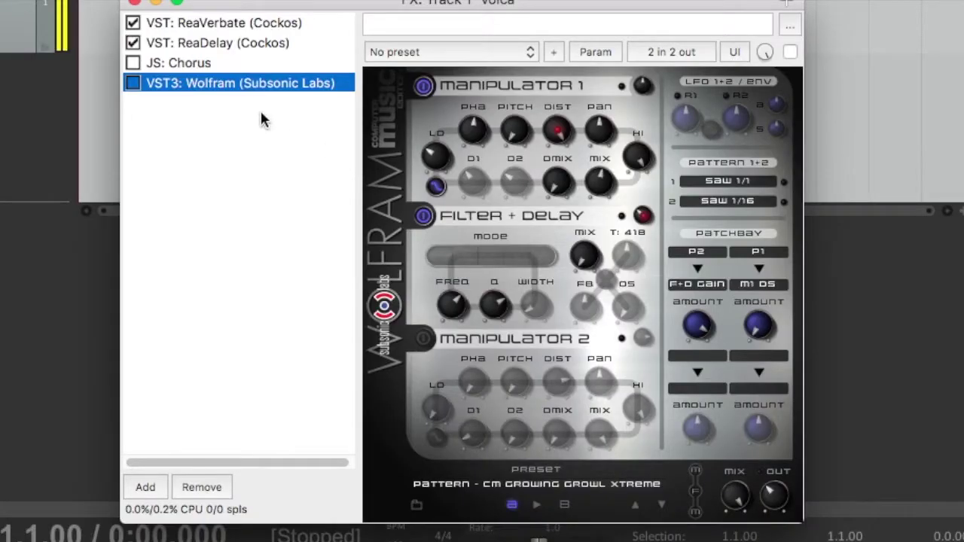
left_click(133, 84)
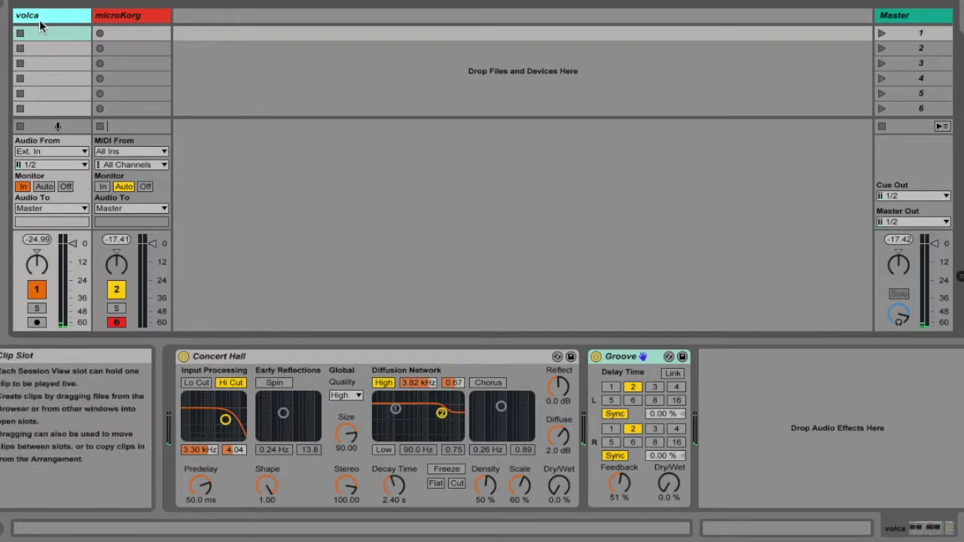
Step: In Ableton Live, set the volca track's audio input to Ext. In, channels 1/2, with monitoring set to In
left_click(41, 152)
left_click(41, 159)
left_click(40, 164)
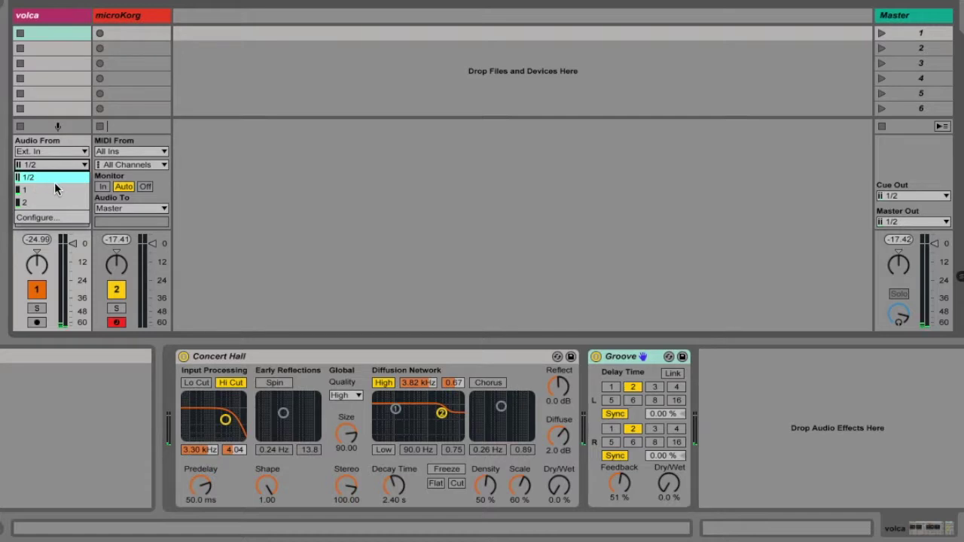
left_click(45, 178)
left_click(22, 187)
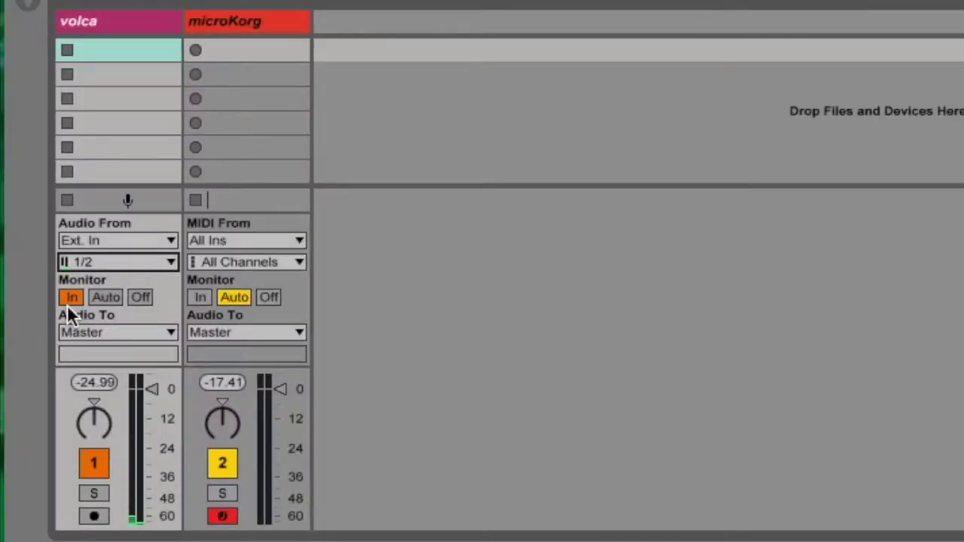
Step: Switch the volca track's monitoring to Auto, to Off, and back to In
left_click(106, 299)
left_click(139, 298)
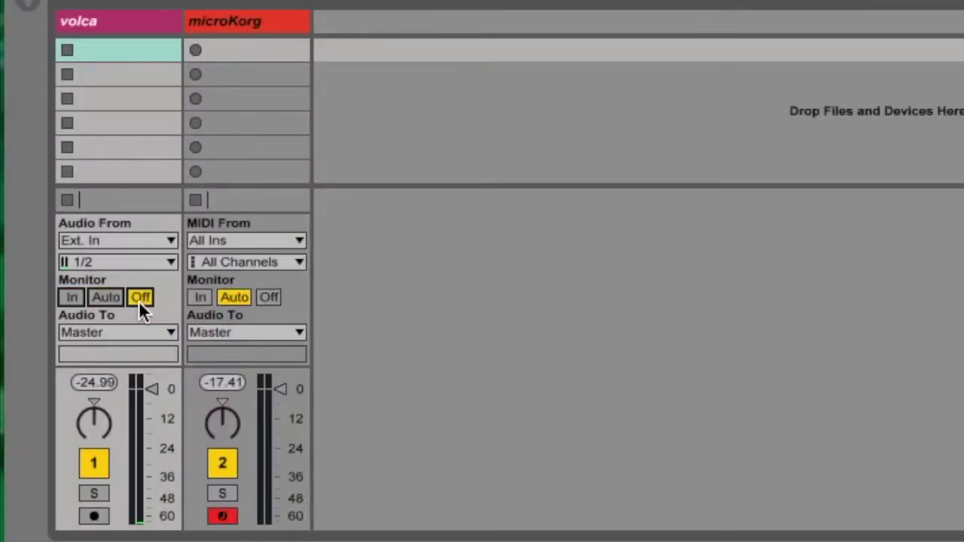
left_click(70, 297)
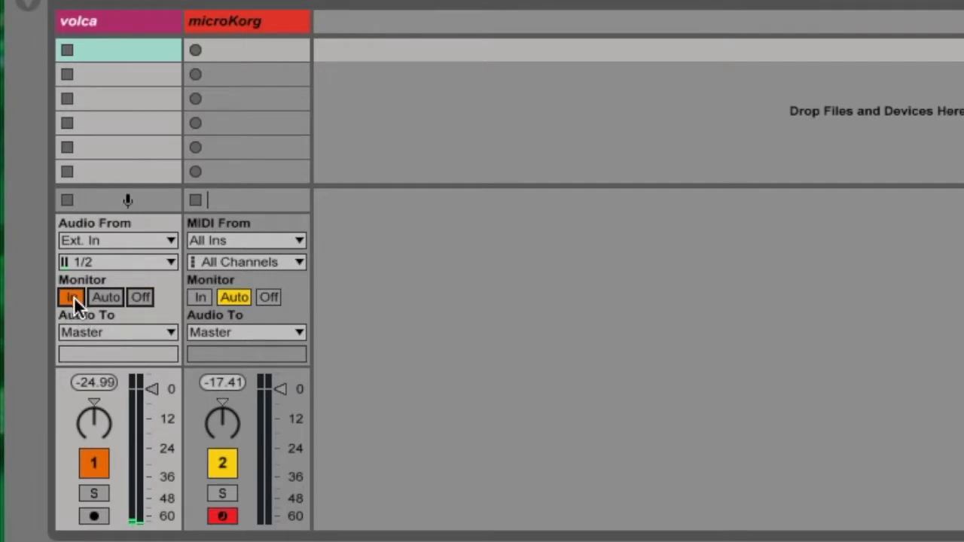
Step: On the volca track, set the Concert Hall reverb's Dry/Wet to 39% and the Groove delay's Dry/Wet to 50%
left_click(103, 22)
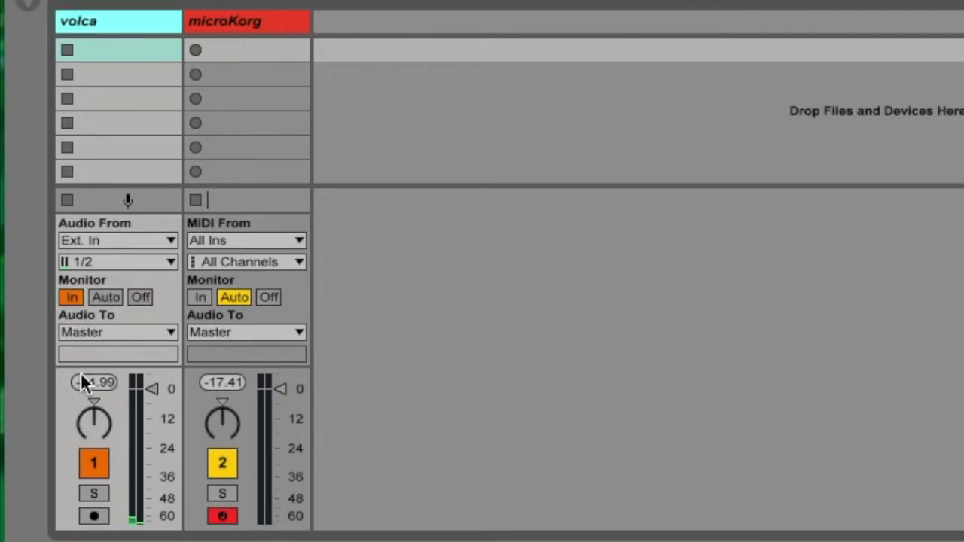
left_click(139, 129)
left_click(118, 50)
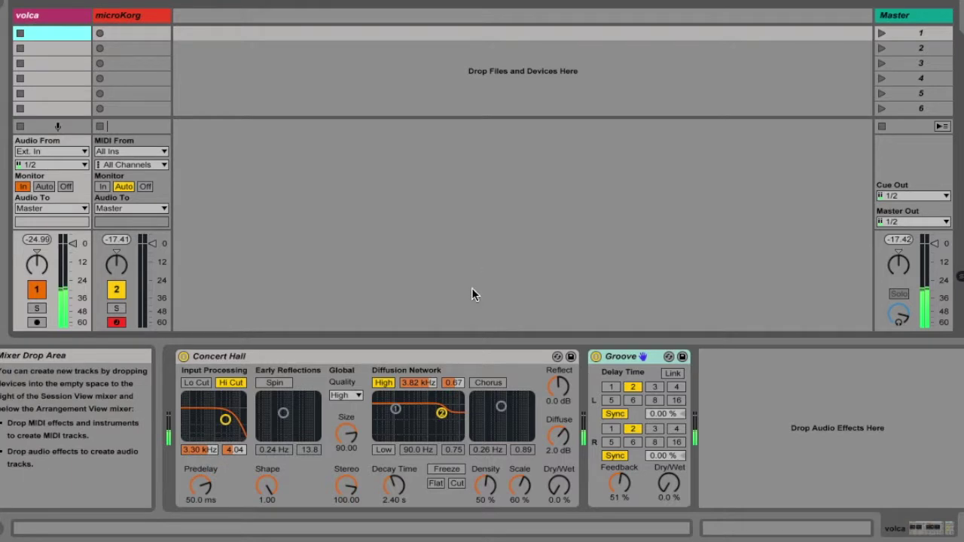
left_click_drag(558, 493, 559, 460)
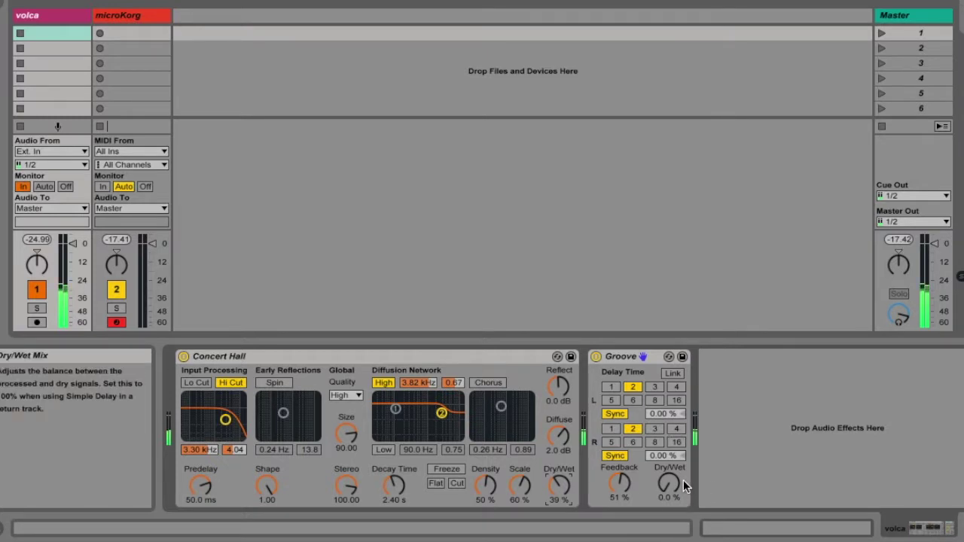
left_click_drag(670, 488, 670, 442)
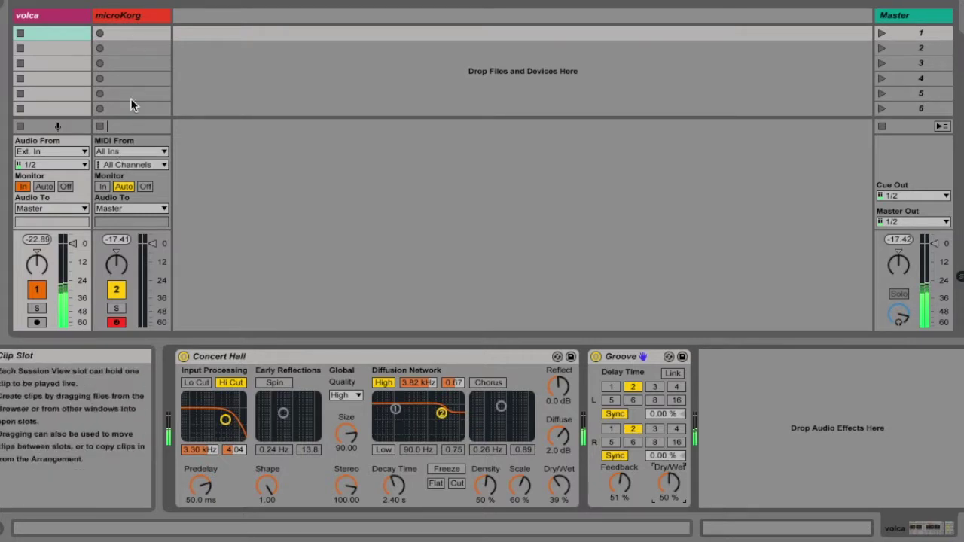
Step: Show the devices on the microKorg track
left_click(142, 15)
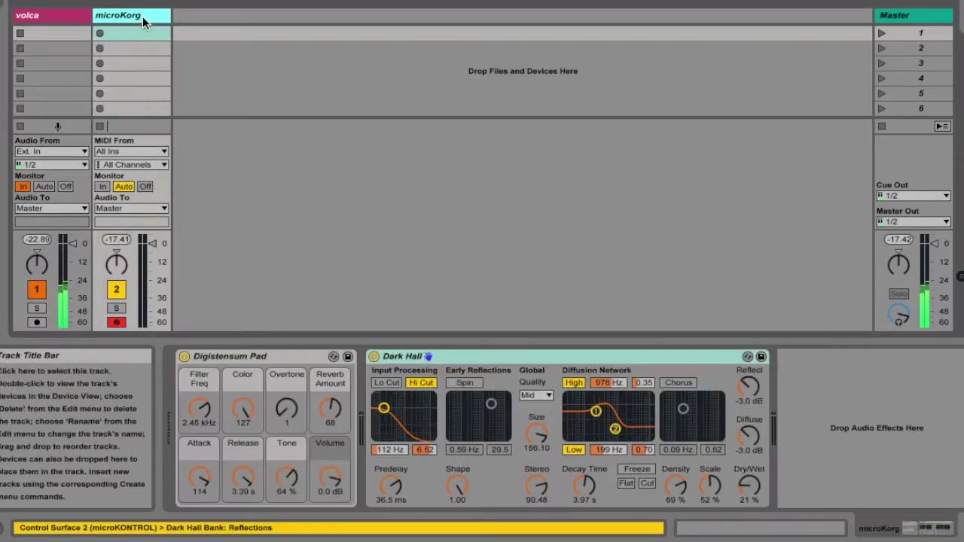